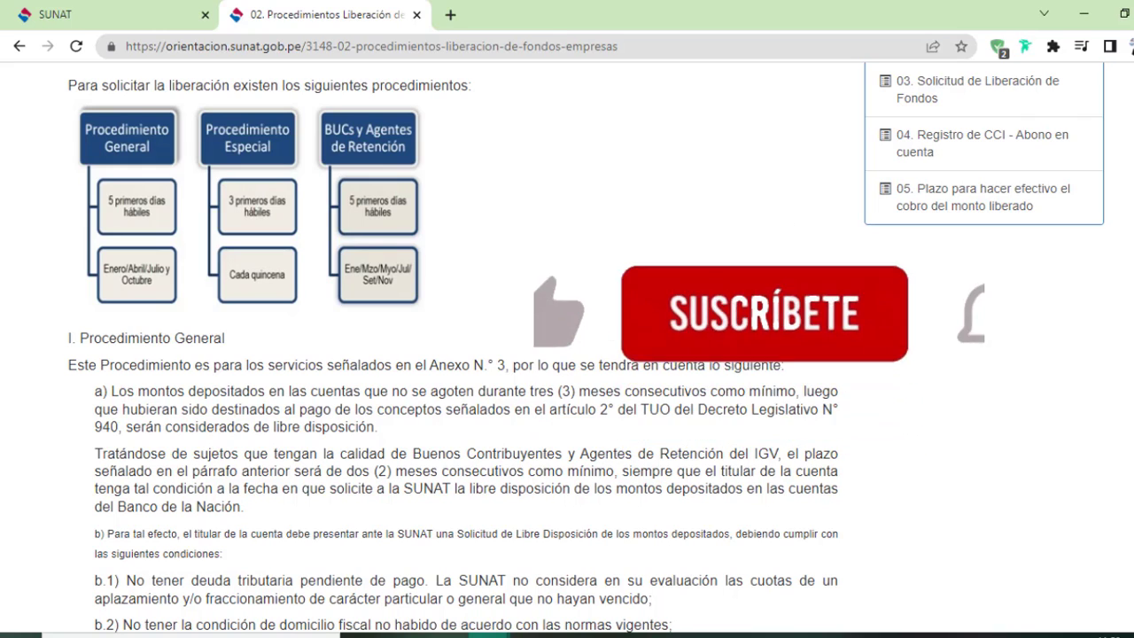
Browse the current page, then return to the SUNAT homepage tab.
scroll(791, 235, up, 1)
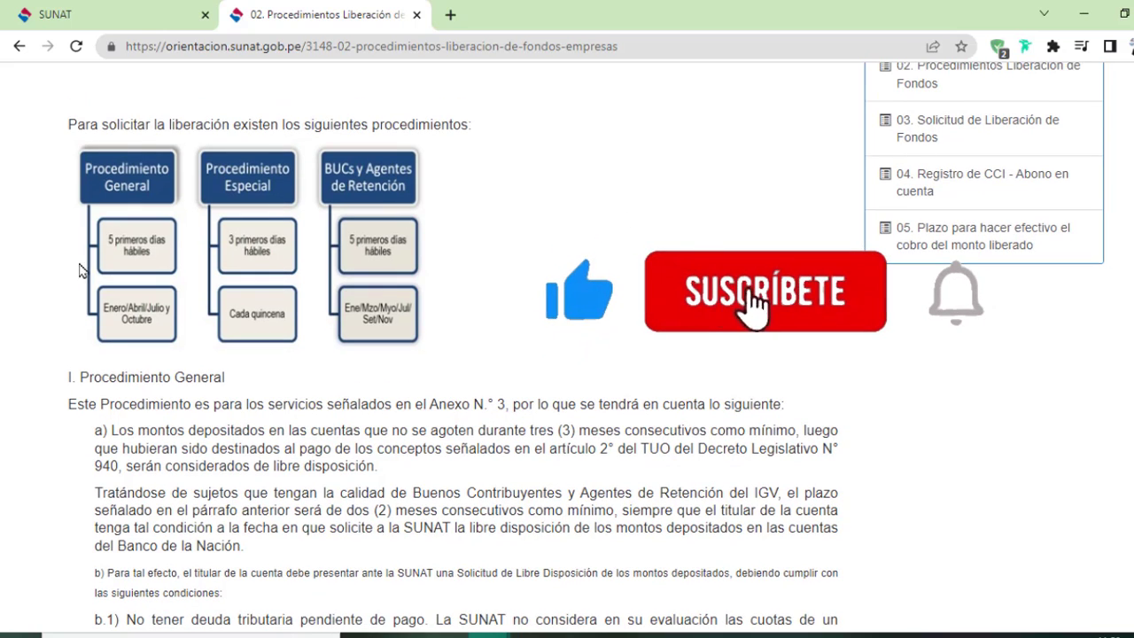
scroll(127, 304, up, 3)
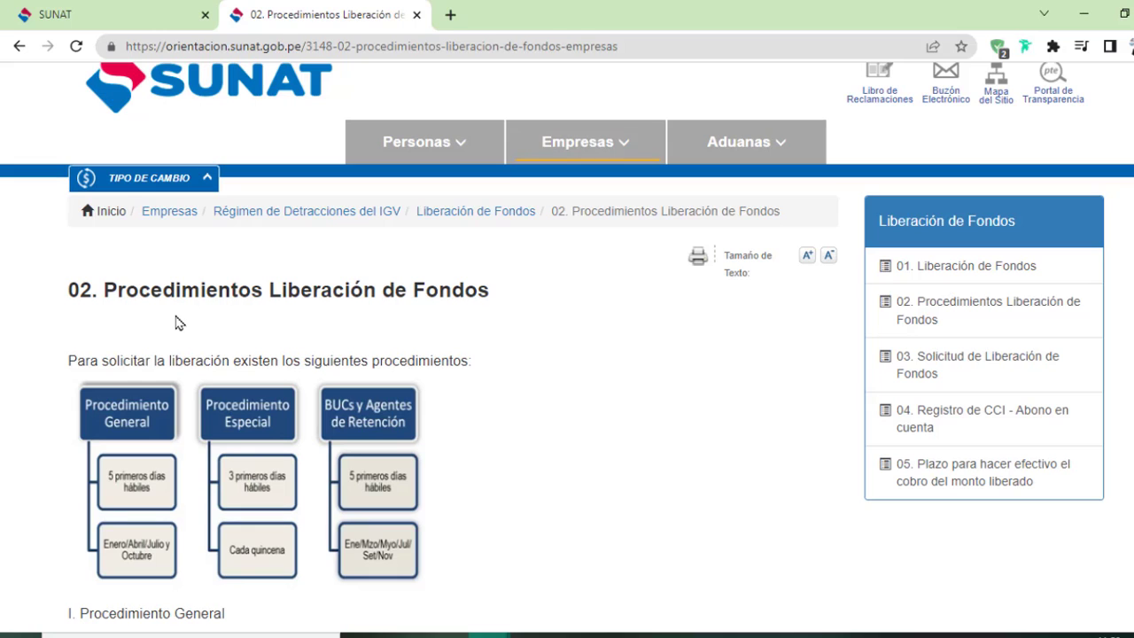
scroll(425, 422, down, 1)
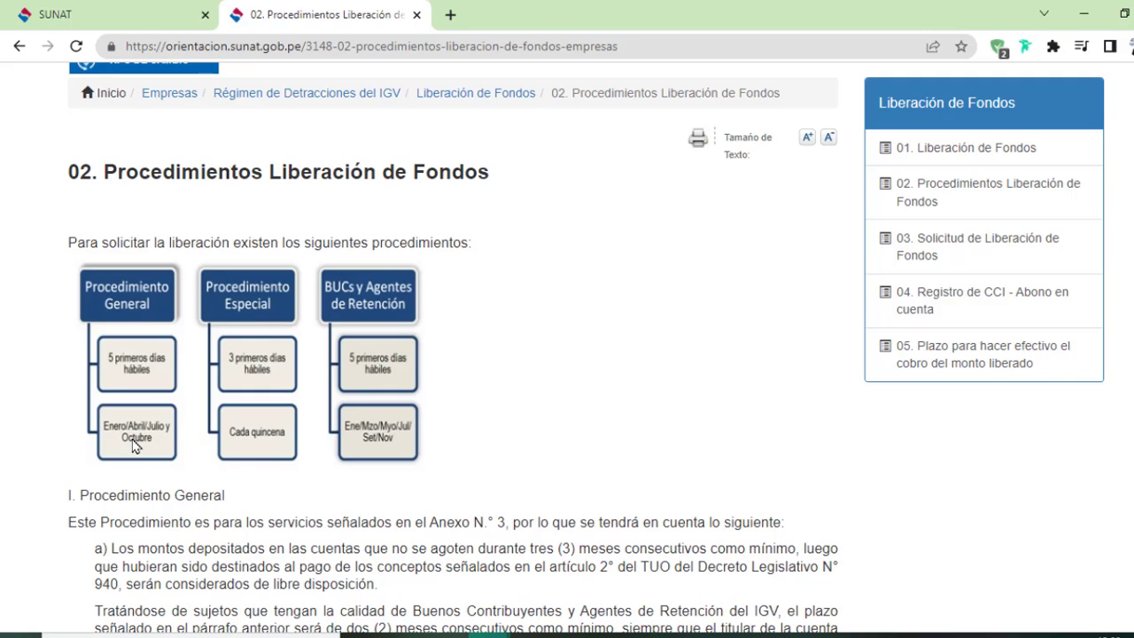
scroll(140, 469, down, 2)
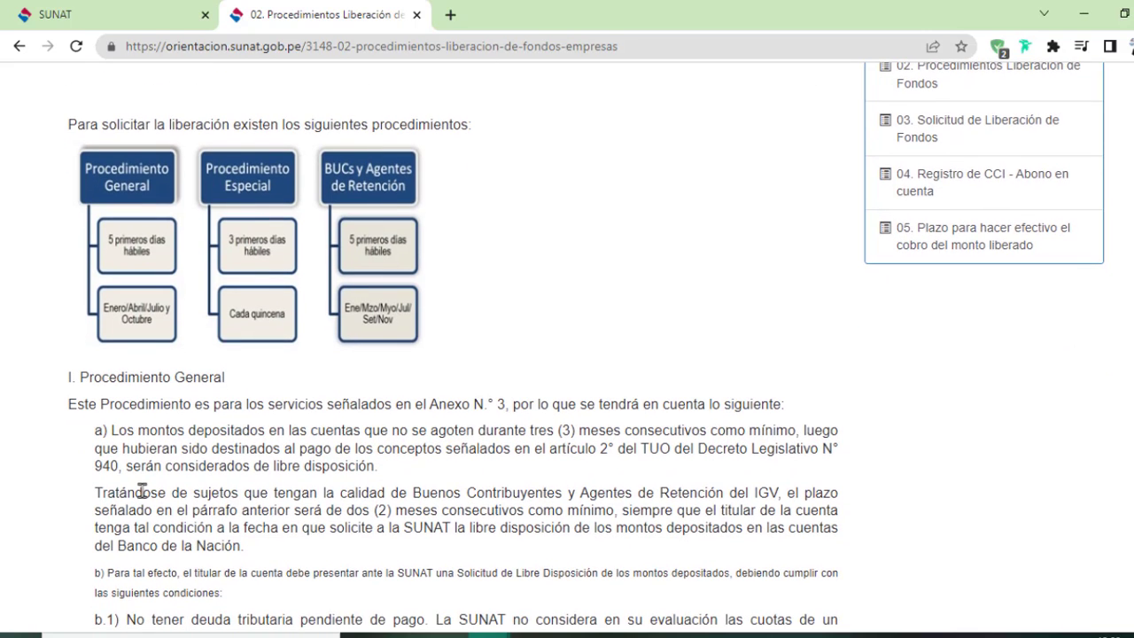
scroll(142, 489, down, 2)
scroll(141, 490, down, 2)
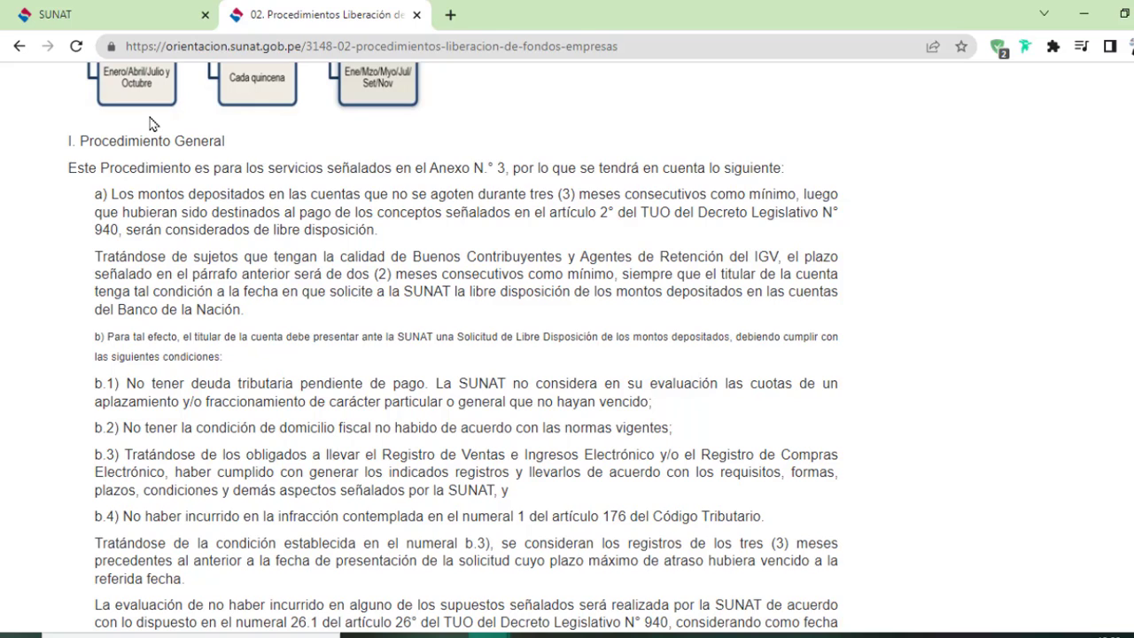
click(131, 19)
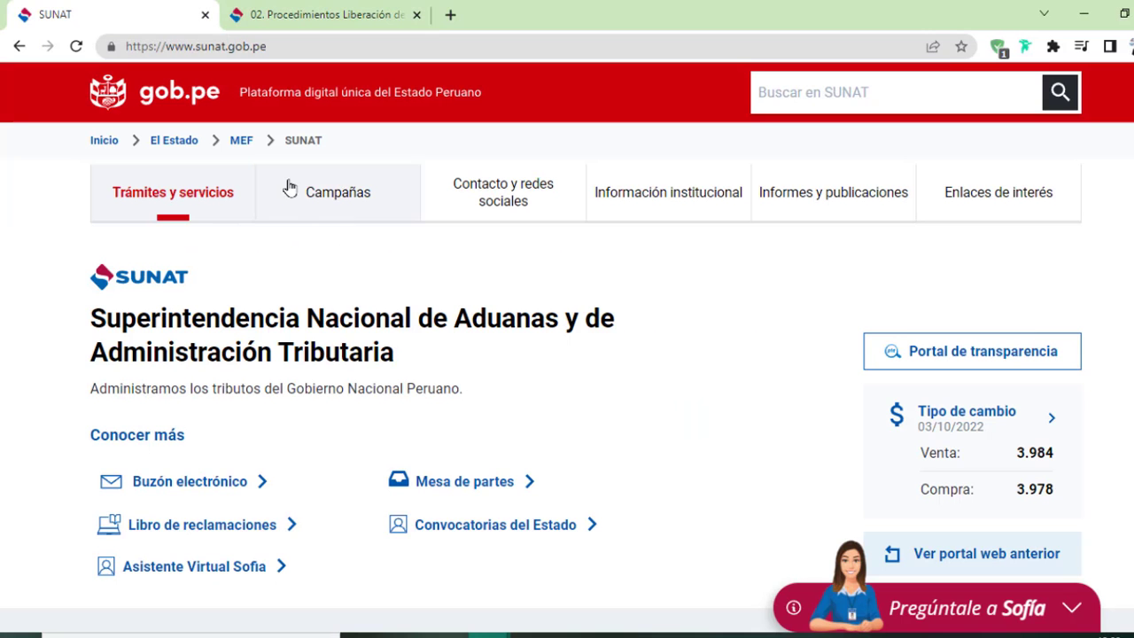
Enter 'Mis trámites y consultas' from Operaciones en línea (SOL) and maximize the popup.
scroll(862, 261, down, 3)
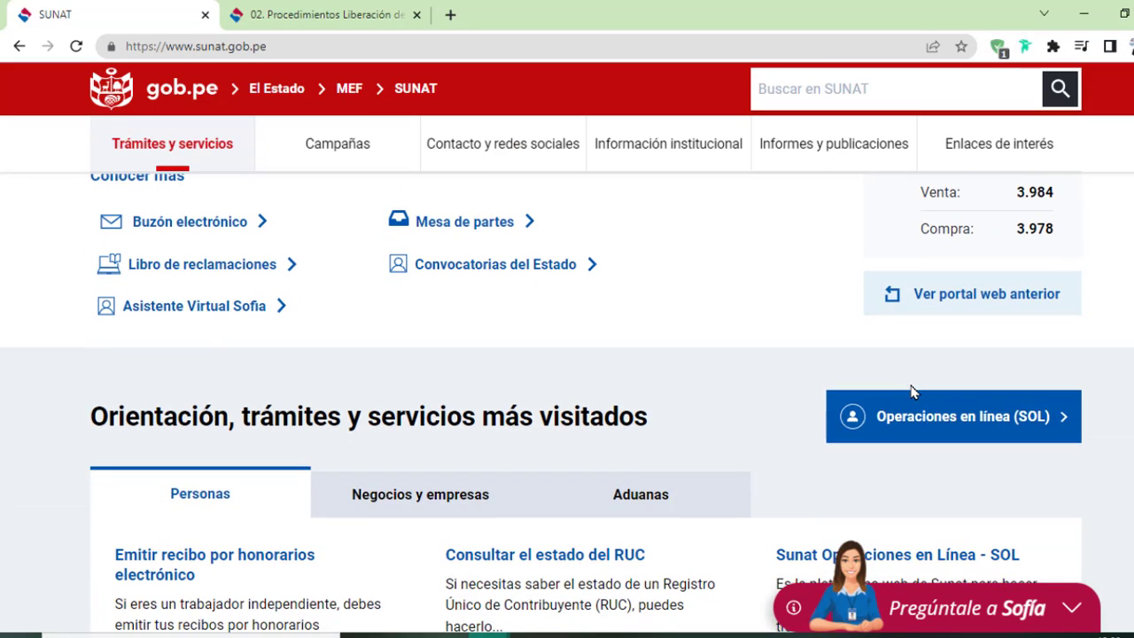
click(952, 427)
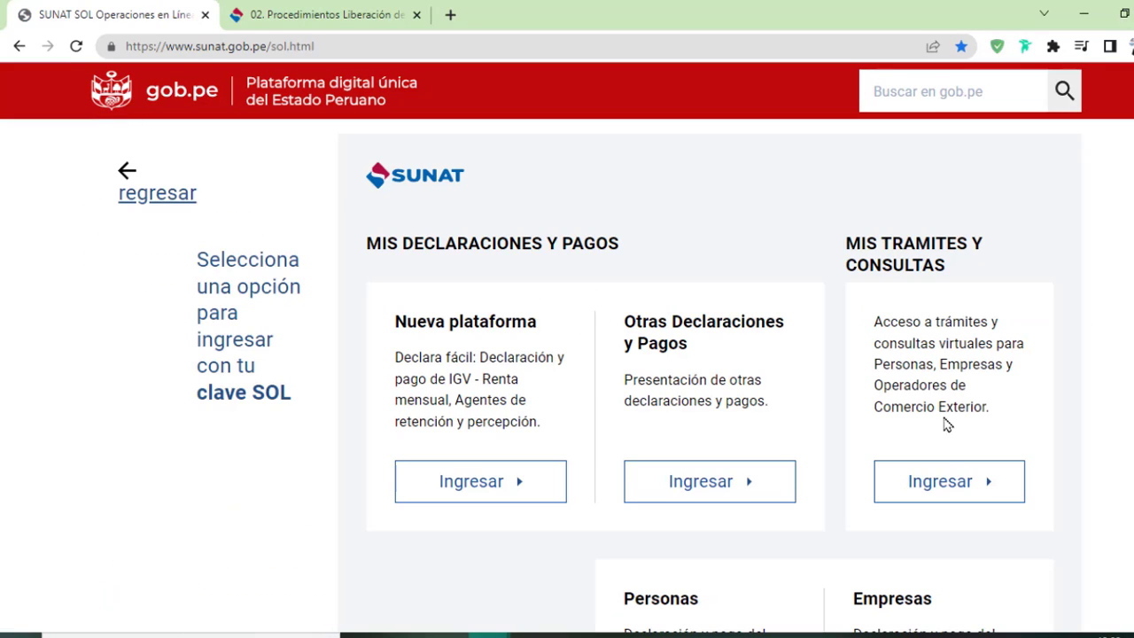
click(948, 490)
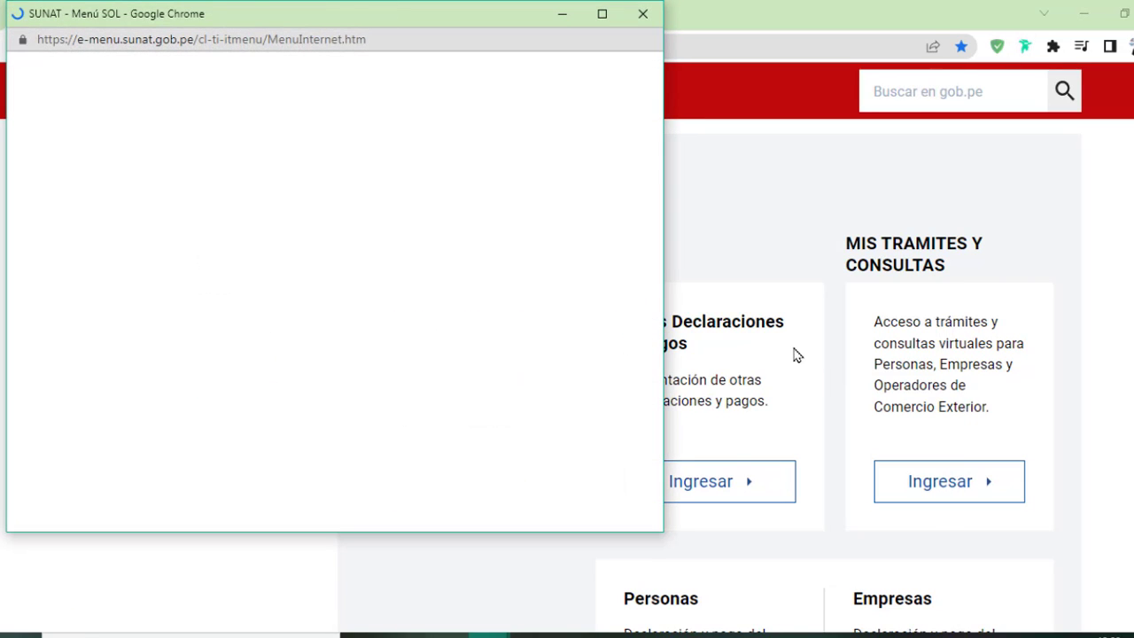
click(602, 13)
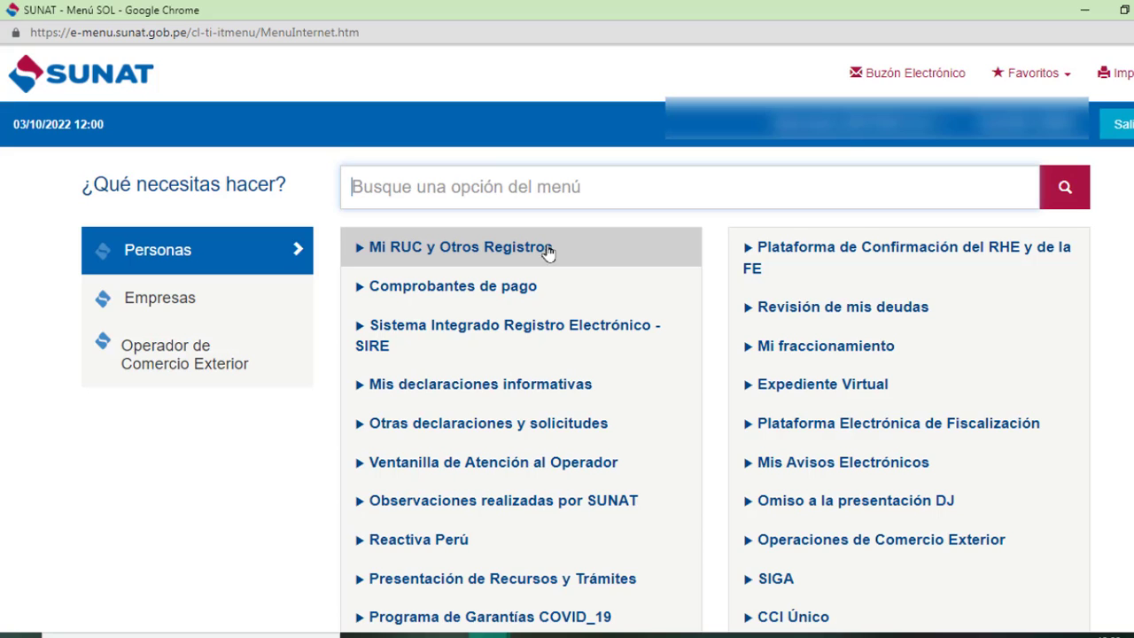
Under Empresas, expand Otras declaraciones y solicitudes › Solicito liberación de fondos › Liberación.
click(171, 302)
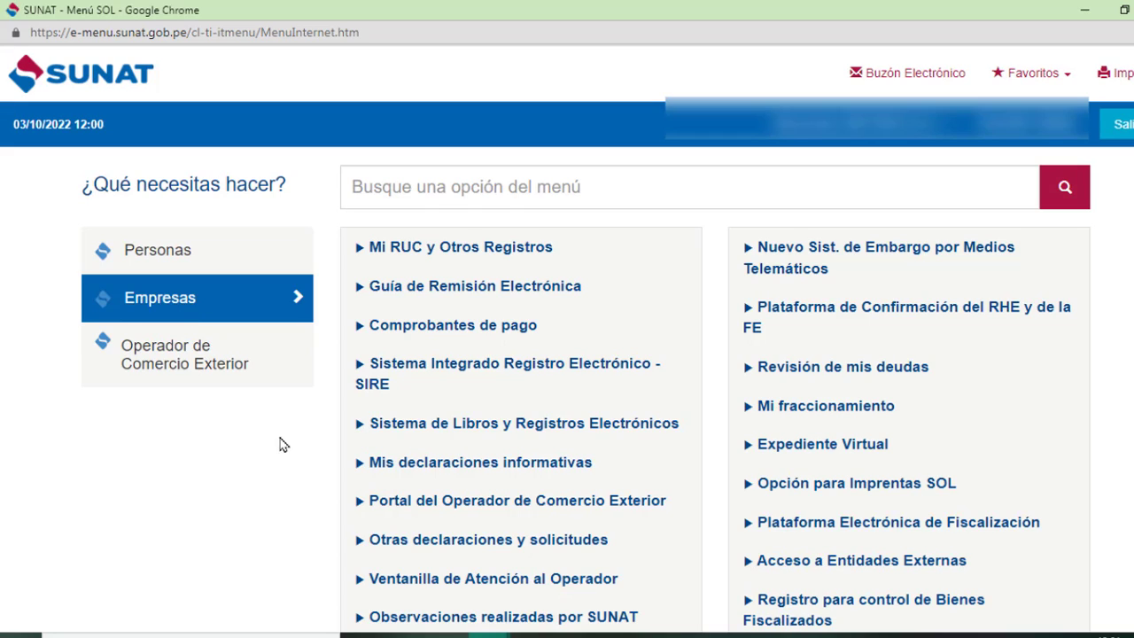
click(361, 542)
scroll(377, 461, down, 2)
scroll(393, 443, down, 1)
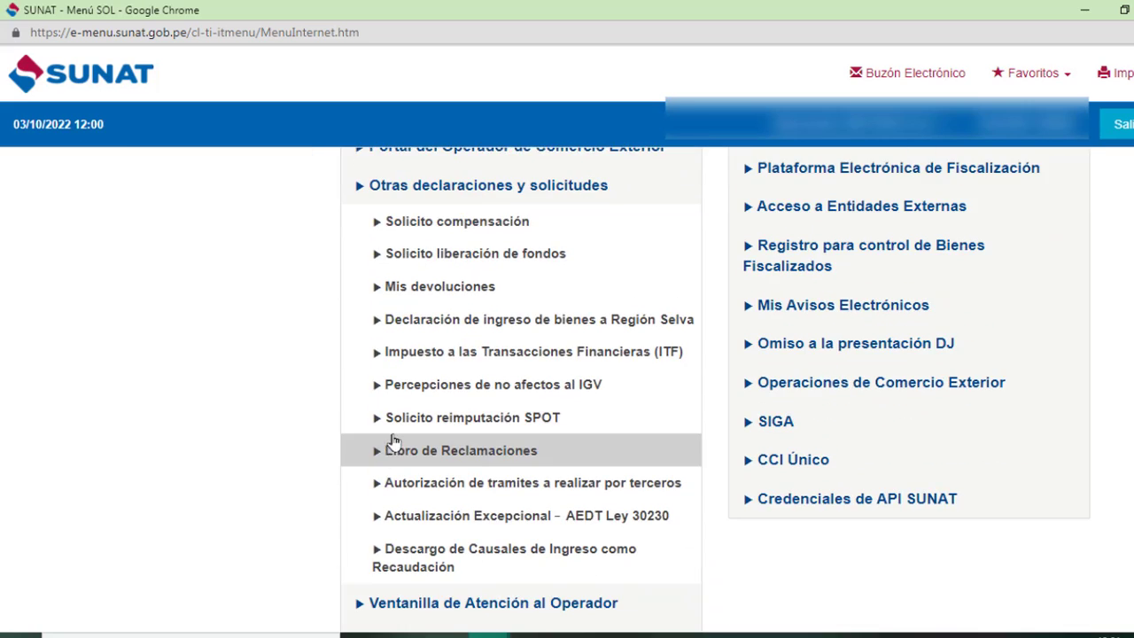
scroll(372, 399, up, 1)
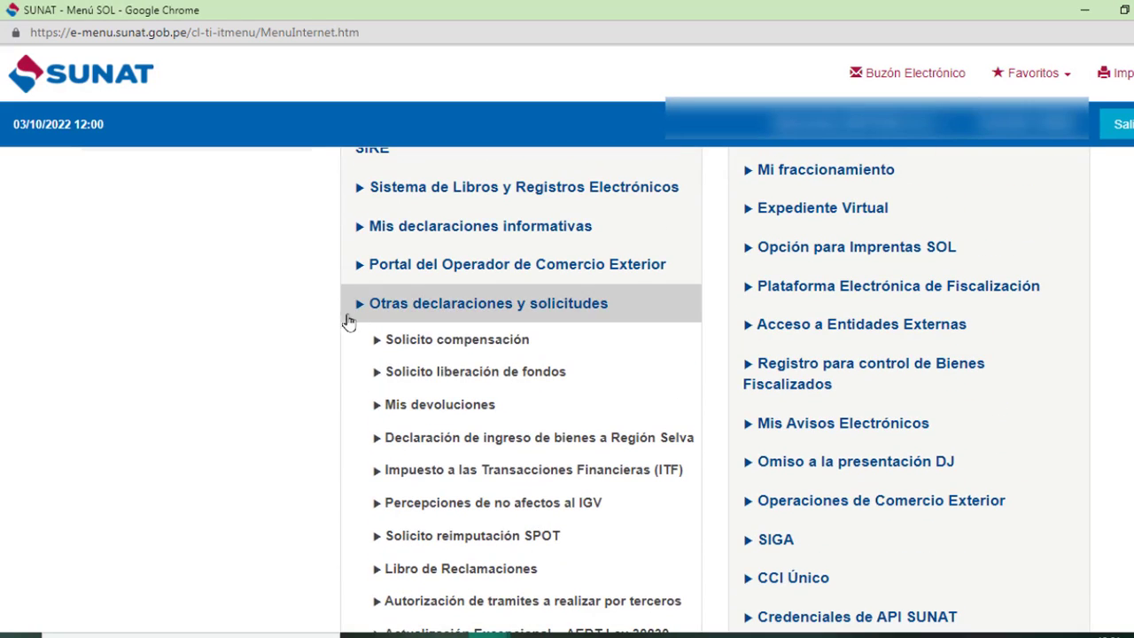
click(378, 373)
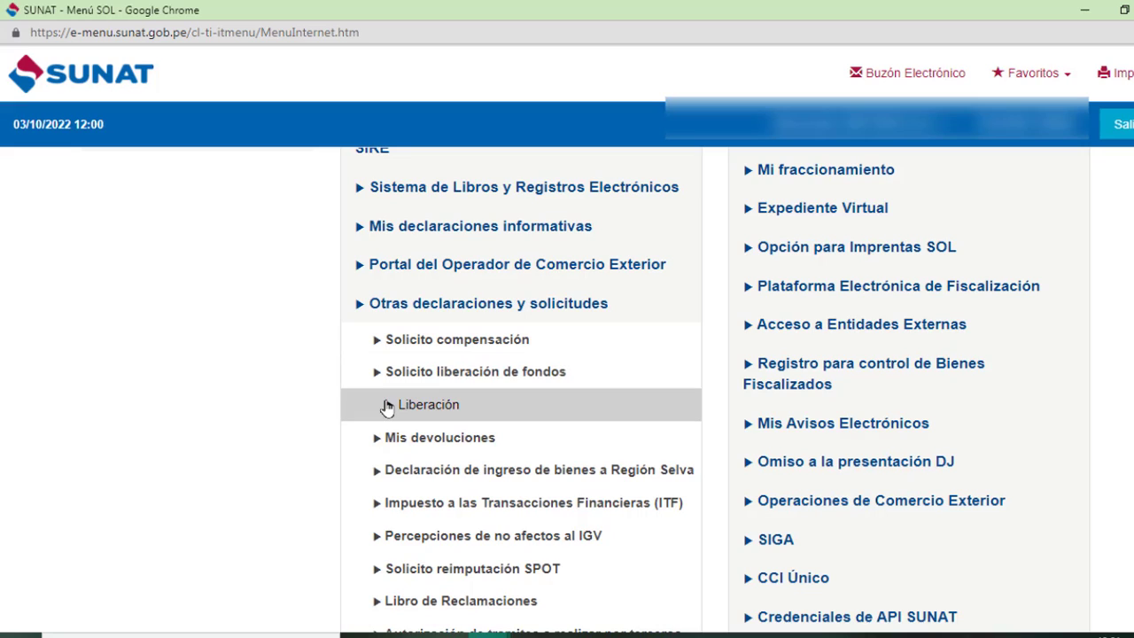
click(387, 406)
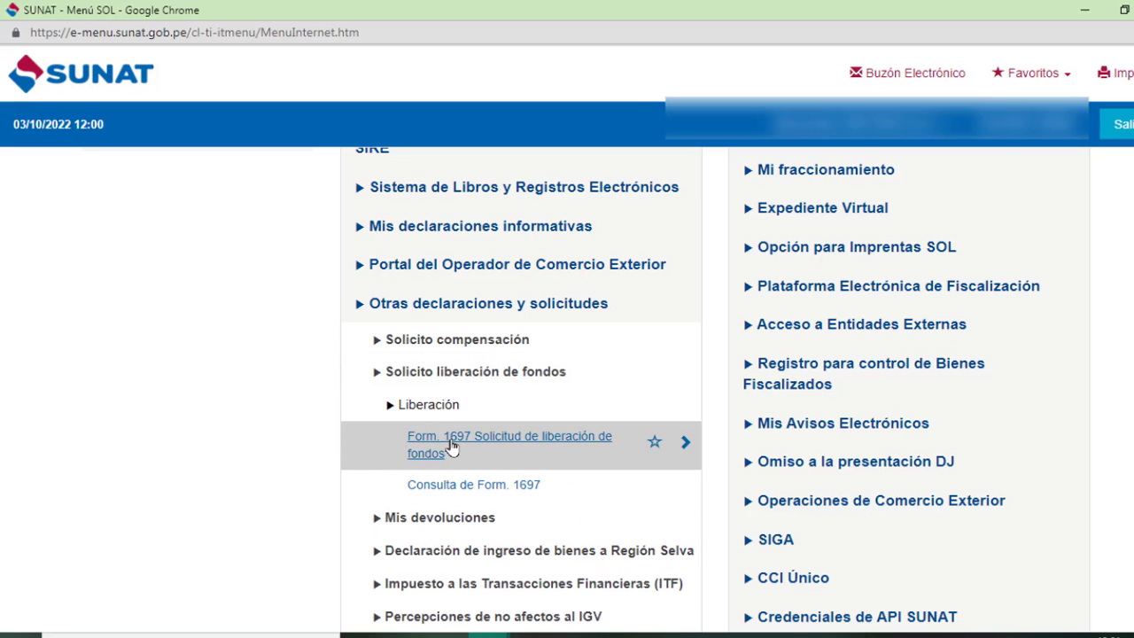
Open Form. 1697, dismiss the taxpayer notice, and choose 'Abono en cuenta bancaria'.
click(500, 445)
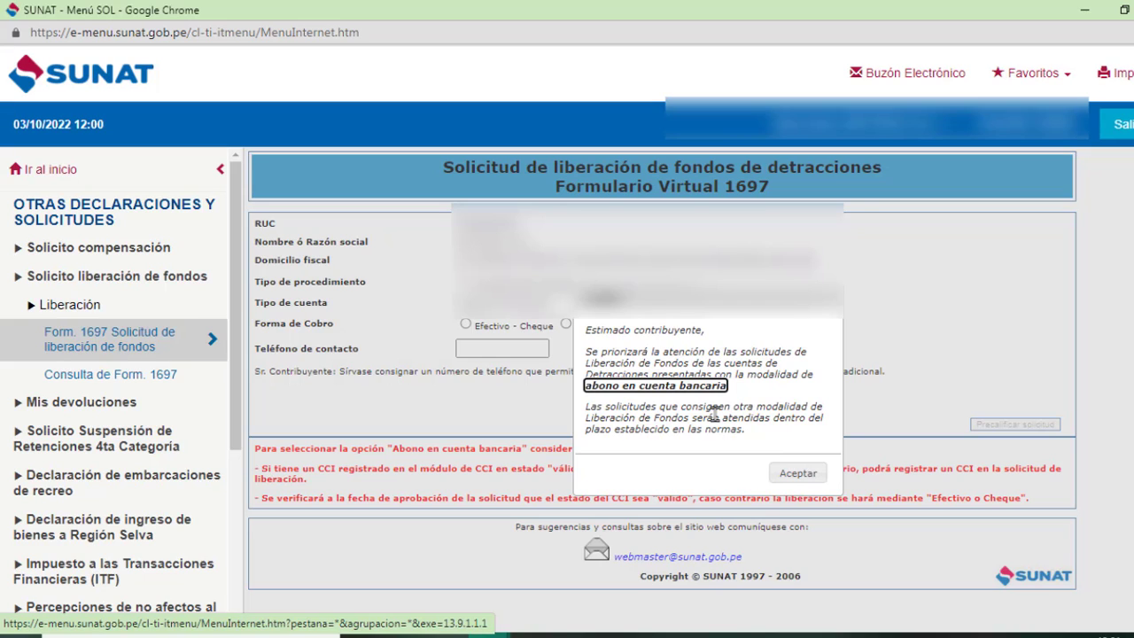
click(828, 299)
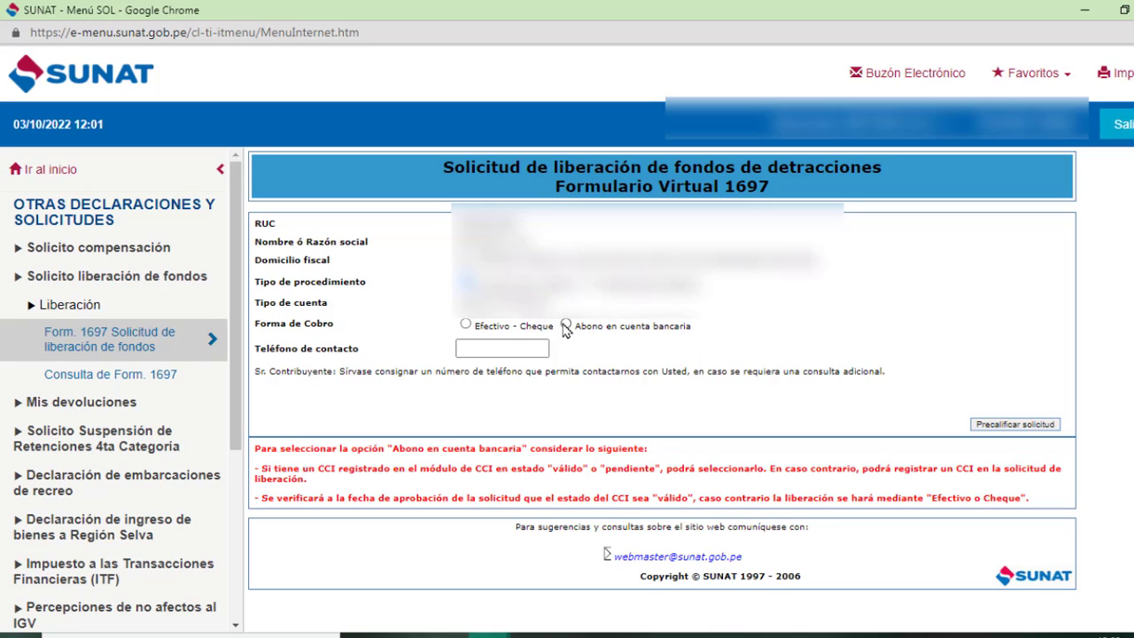
click(566, 326)
click(475, 352)
Enter the contact phone number and confirm 'Precalificar solicitud'.
click(512, 351)
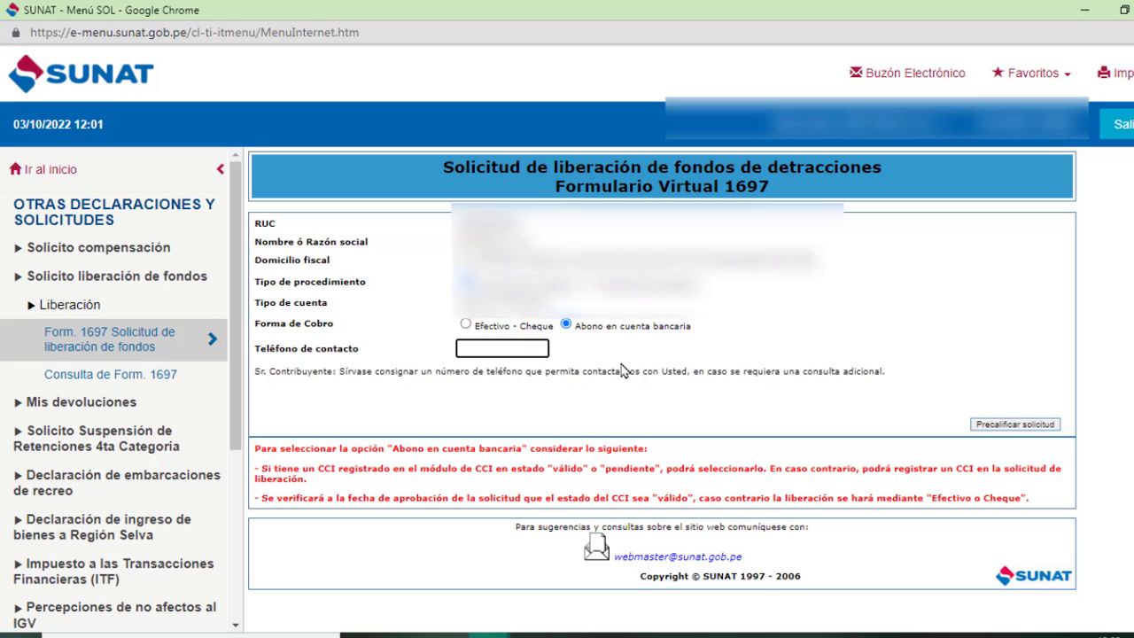
click(950, 372)
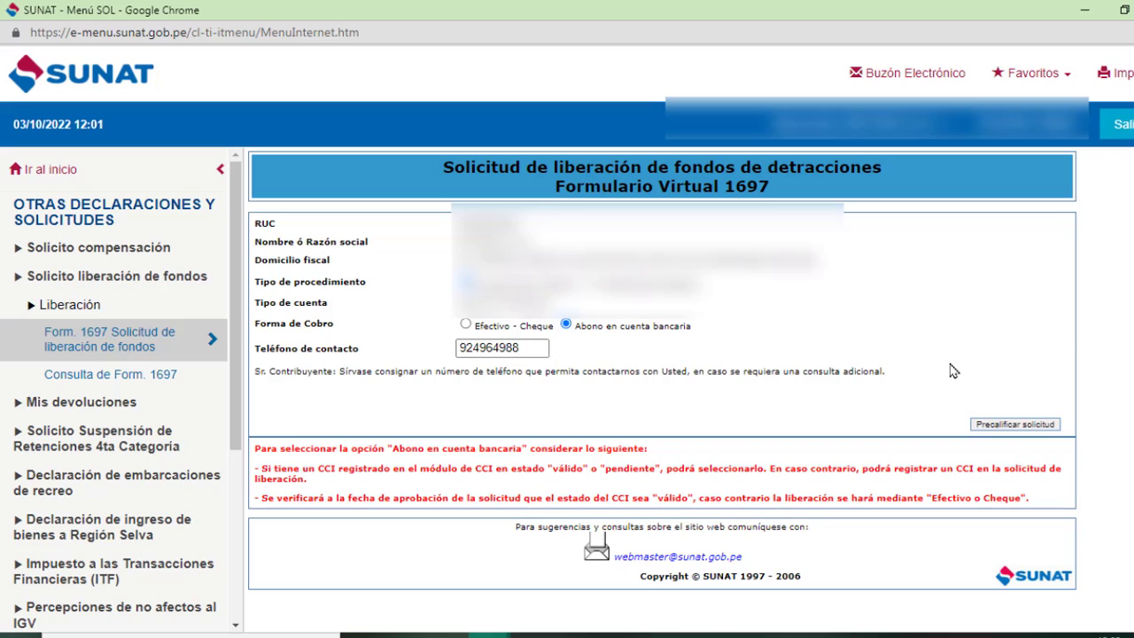
click(1025, 425)
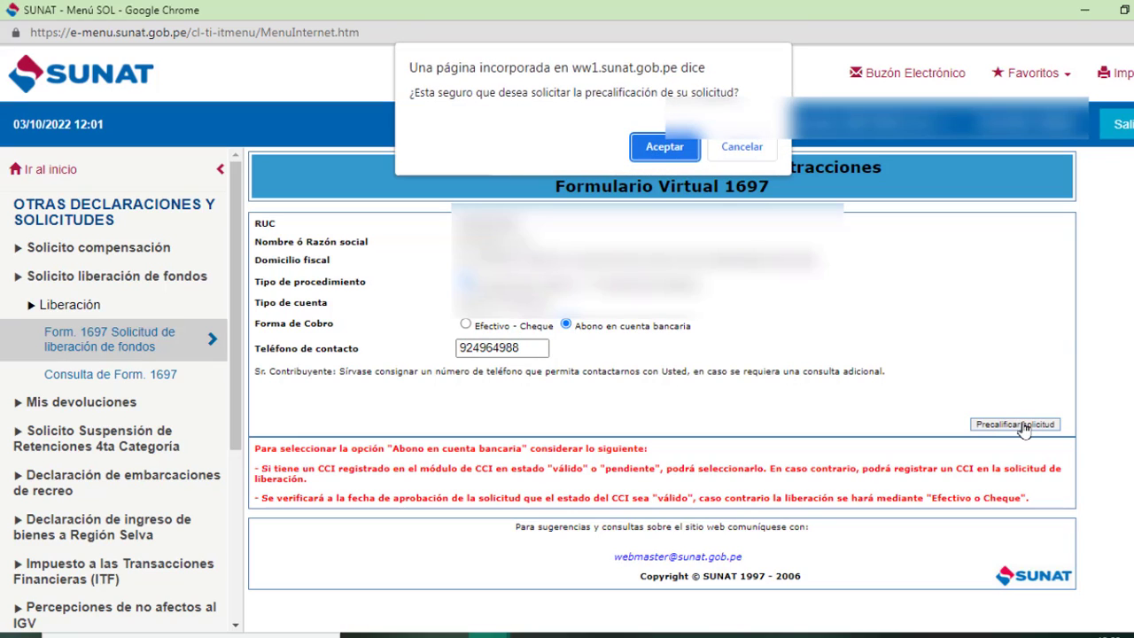
click(660, 150)
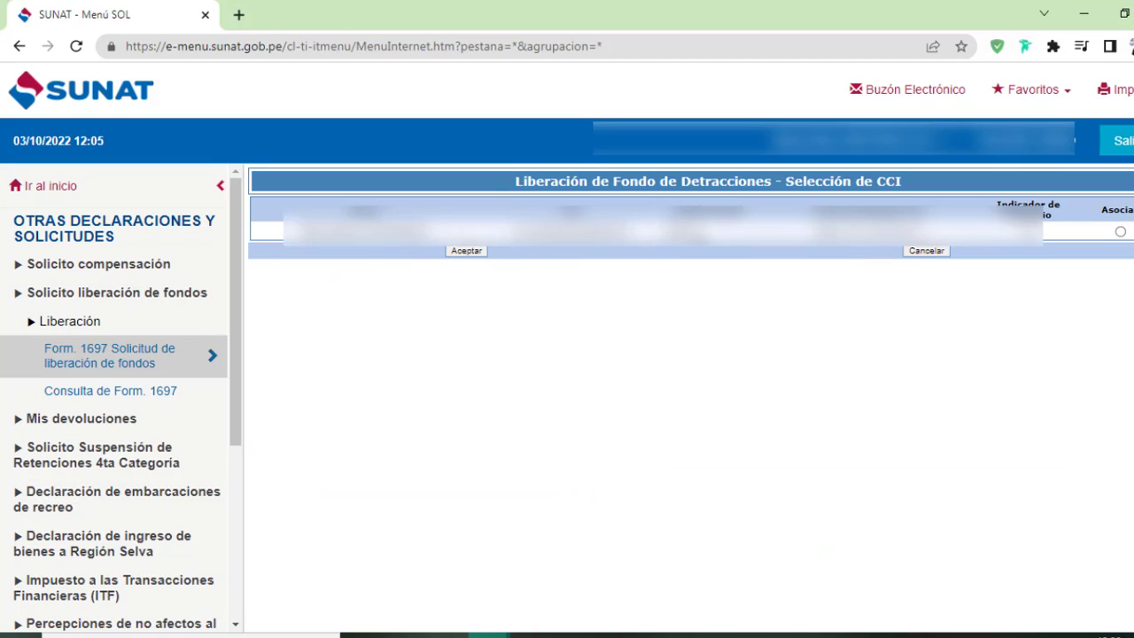
Associate the registered CCI account and accept both confirmation notices.
click(1121, 232)
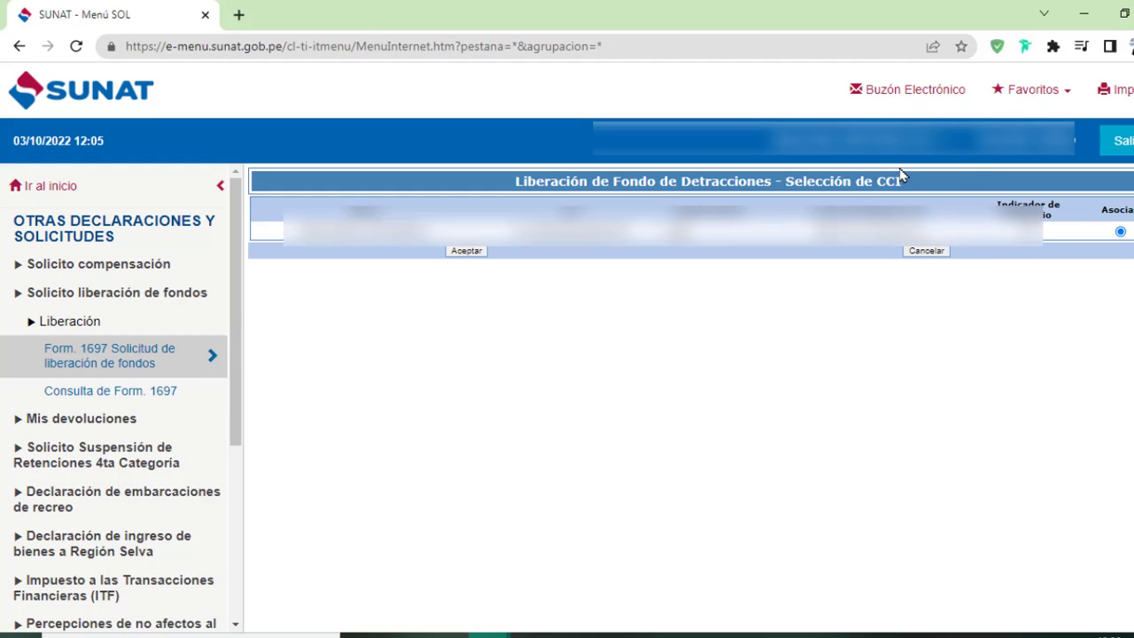
click(467, 251)
click(668, 250)
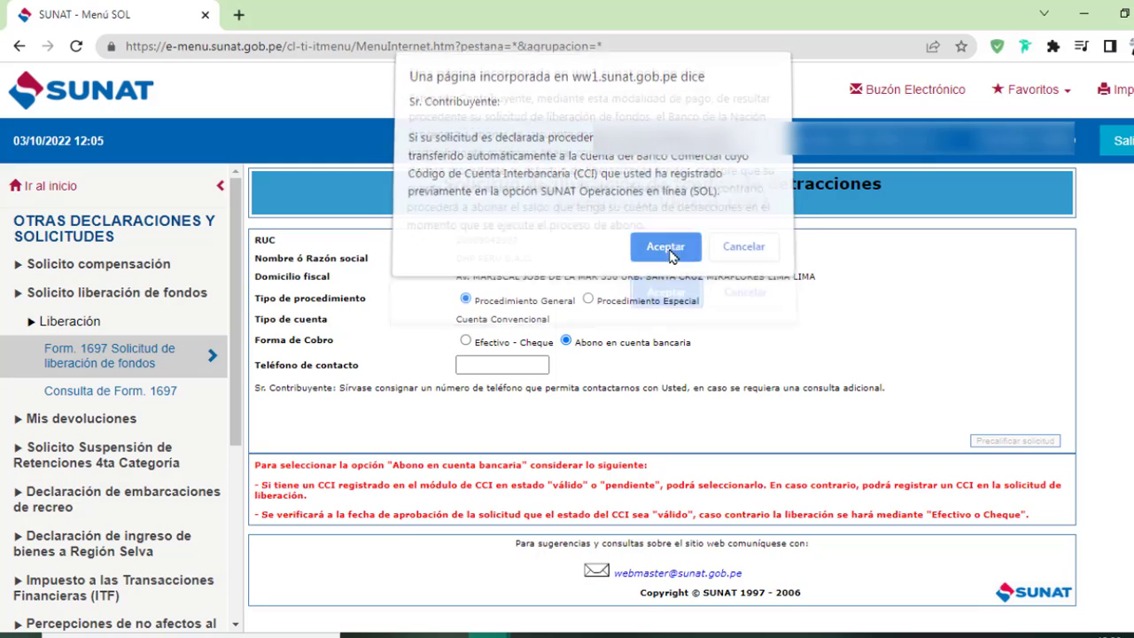
click(661, 298)
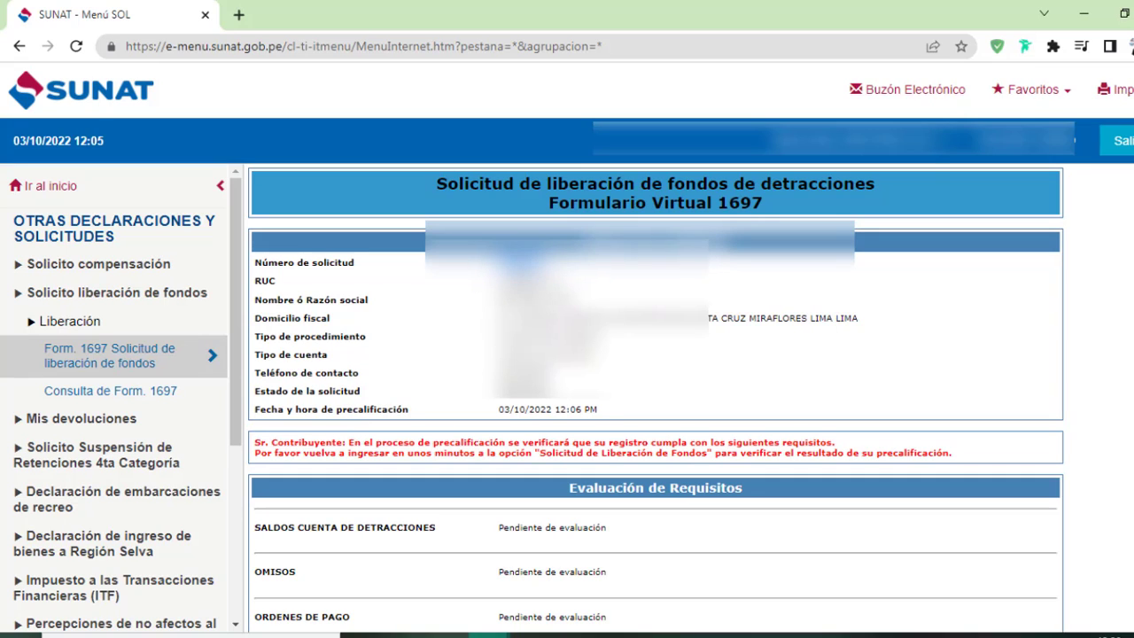
scroll(609, 438, down, 2)
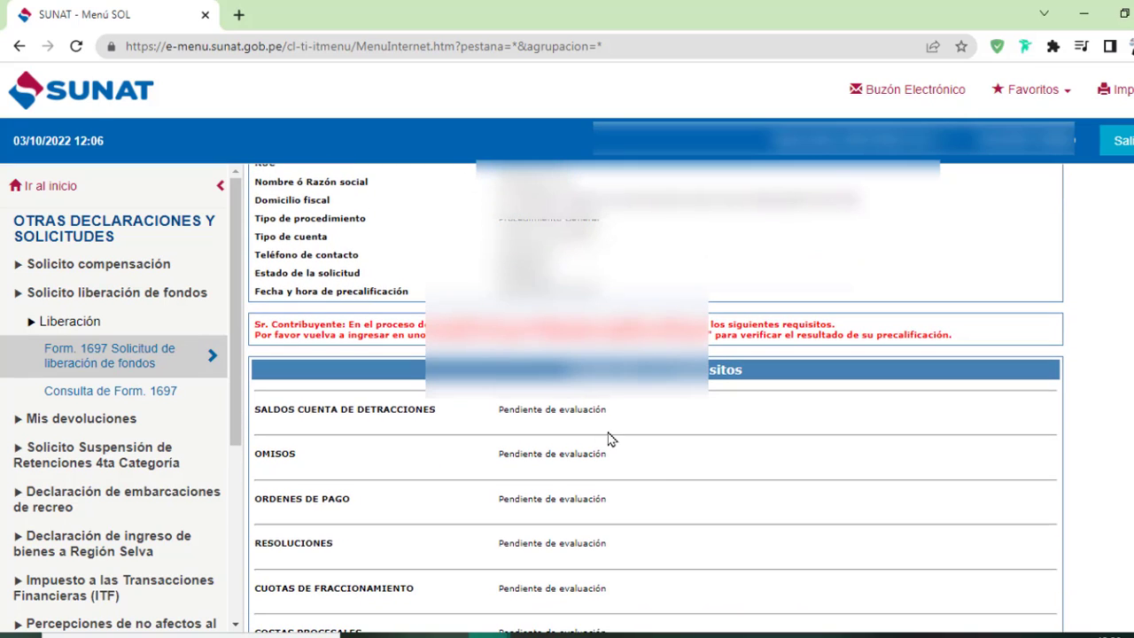
scroll(519, 413, down, 1)
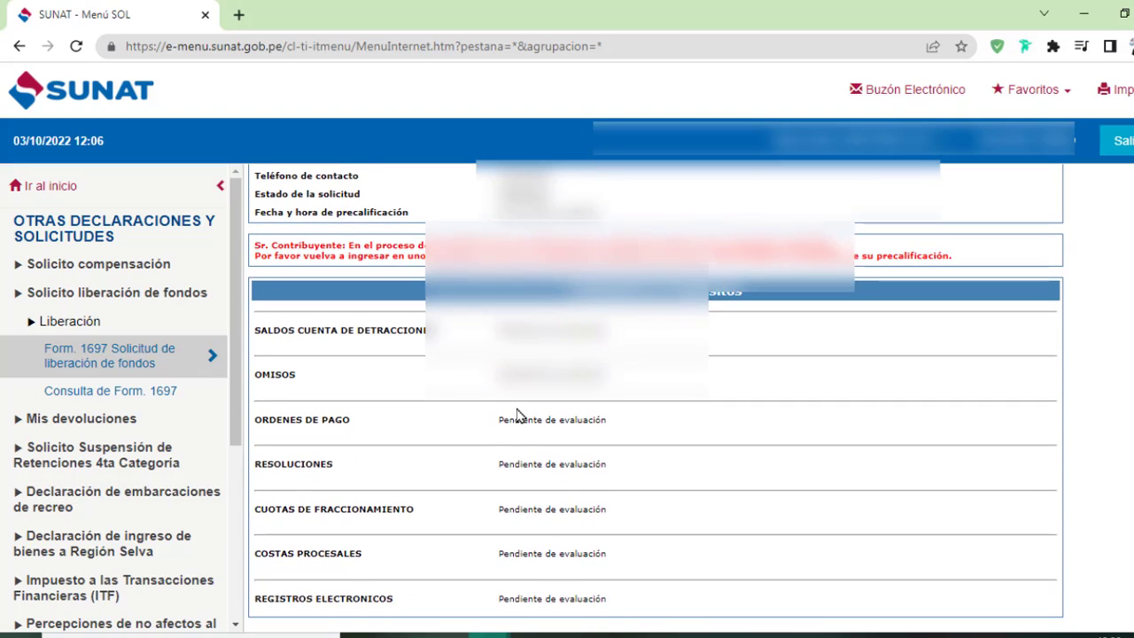